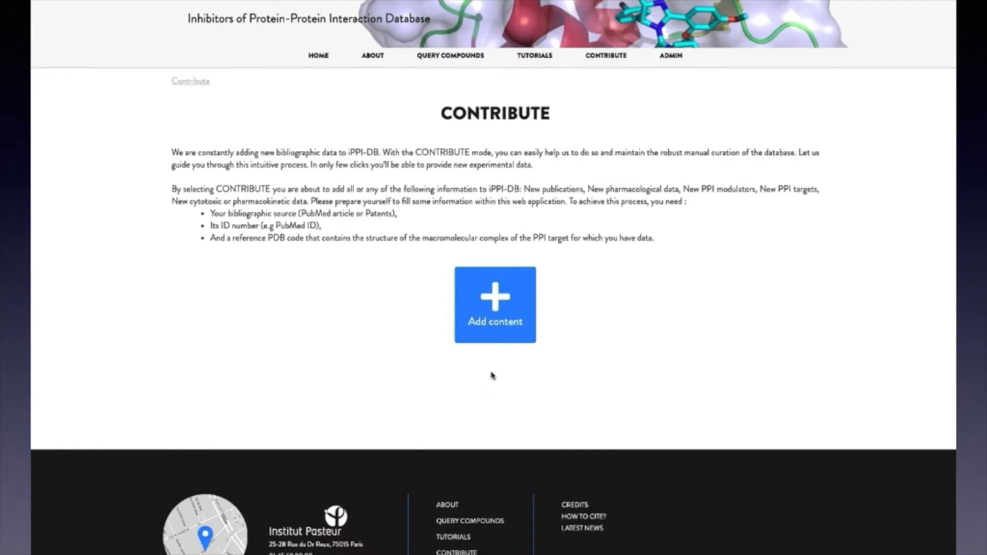
# Step: Start a new contribution and submit the bibliographic source by DOI with the ID 10.1021/acs.jmedchem.6b00774
pyautogui.click(497, 323)
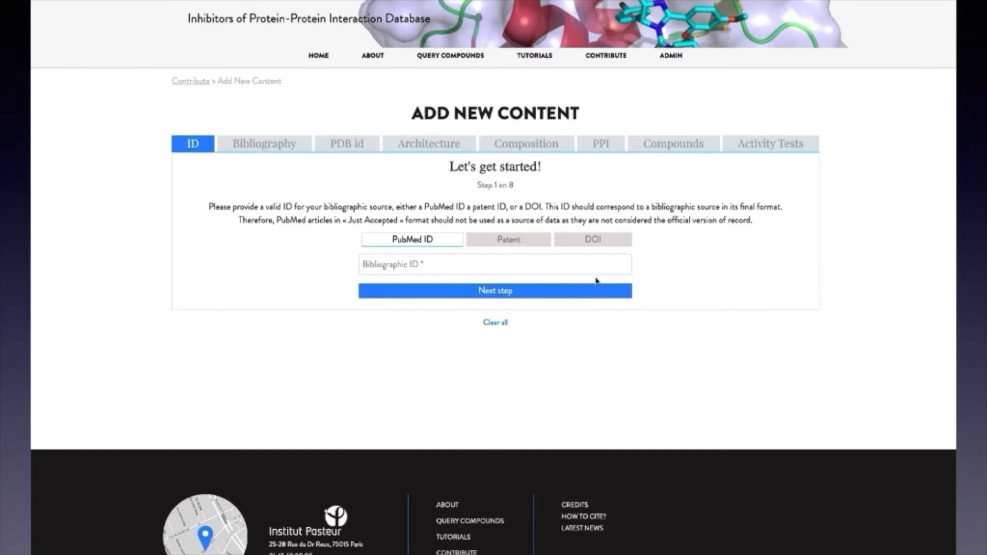
pyautogui.click(593, 249)
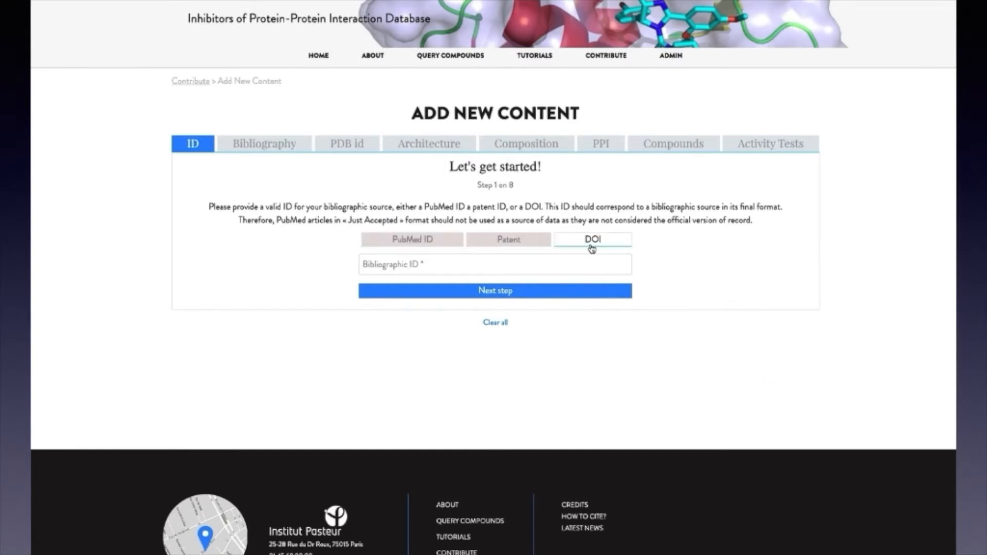
pyautogui.click(587, 260)
pyautogui.press('Down')
pyautogui.press('Down')
pyautogui.press('Down')
pyautogui.press('Return')
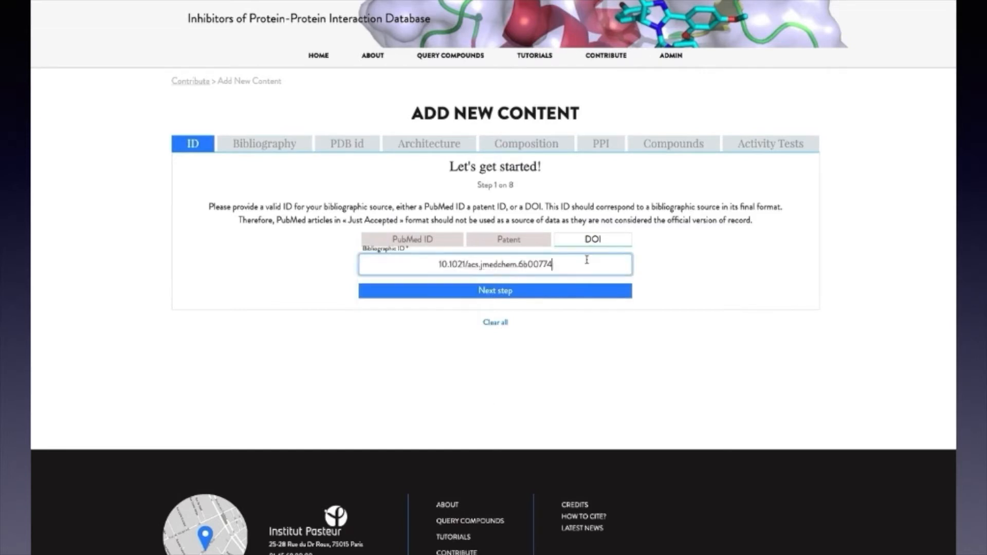
pyautogui.click(586, 292)
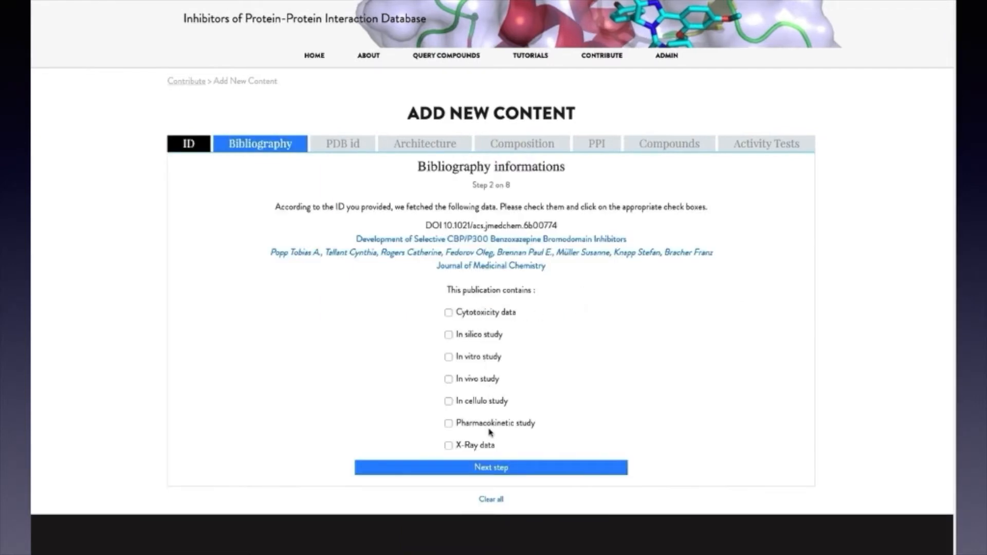
# Step: Mark the publication as containing an in vitro study and X-ray data, and submit the bibliography information
pyautogui.click(479, 360)
pyautogui.click(478, 446)
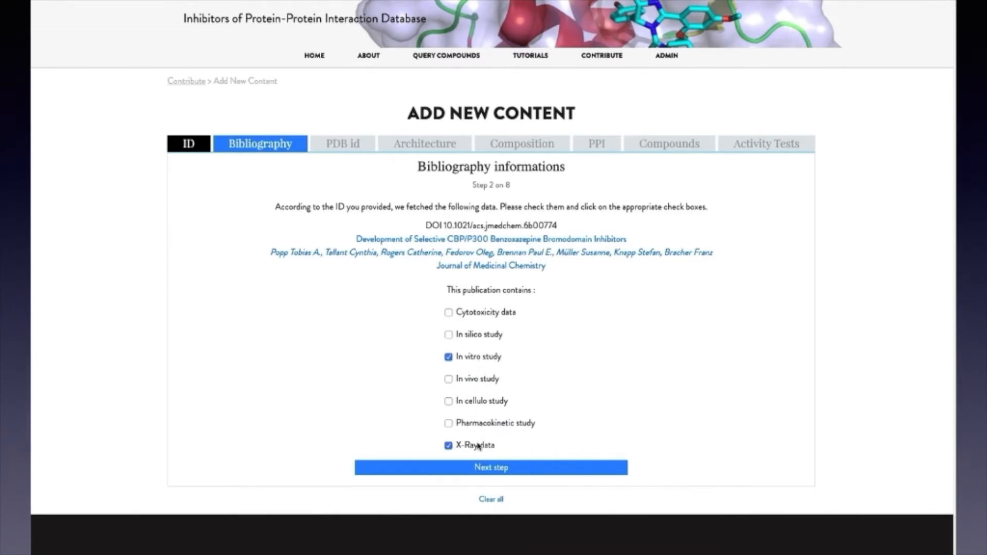
pyautogui.click(482, 470)
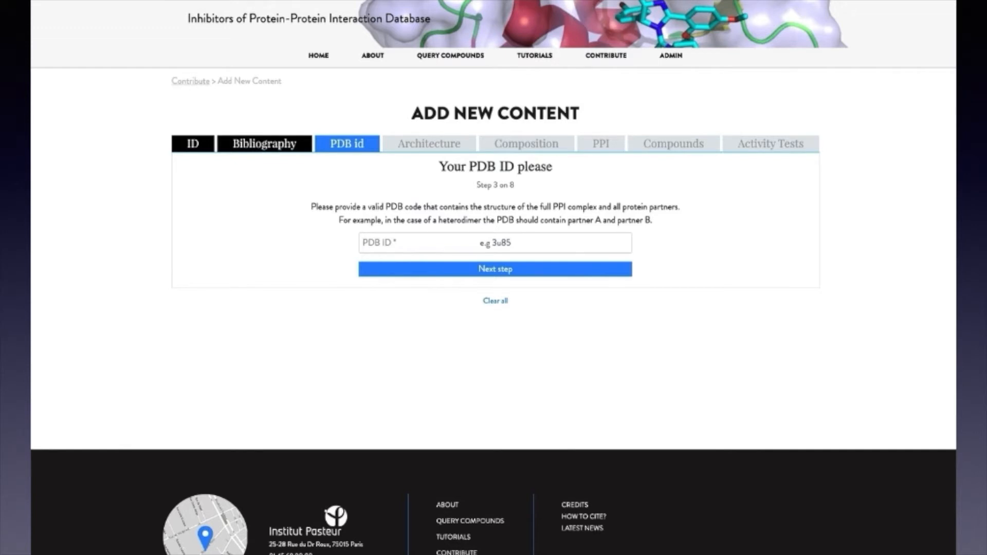
# Step: Submit 4N4F as the PDB ID of the full PPI complex
pyautogui.click(562, 243)
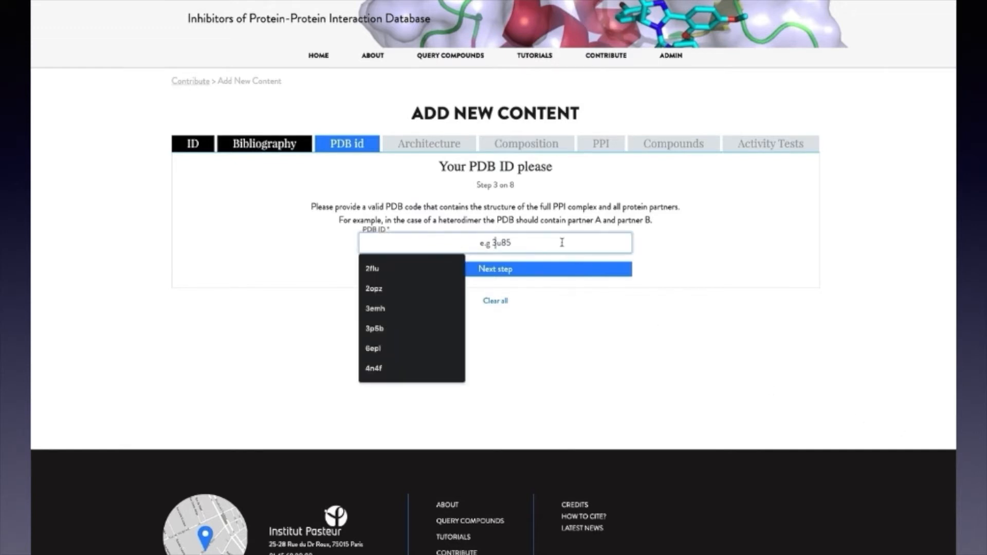
pyautogui.write('4n4f')
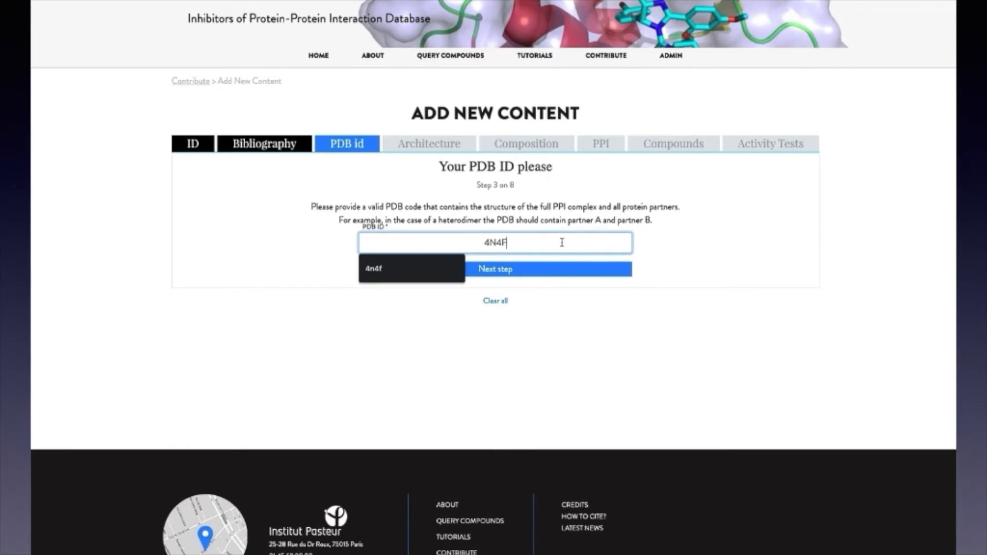
pyautogui.click(561, 277)
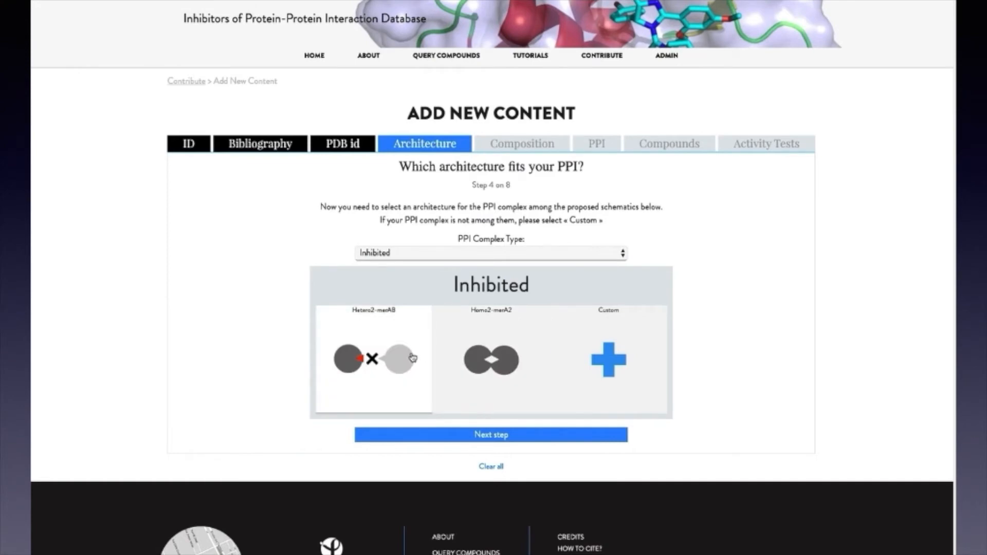
# Step: Accept the inhibited Hetero 2-merAB architecture and submit the composition with domain PF00439 (Bromodomain) for the bound CREB-binding protein
pyautogui.click(452, 442)
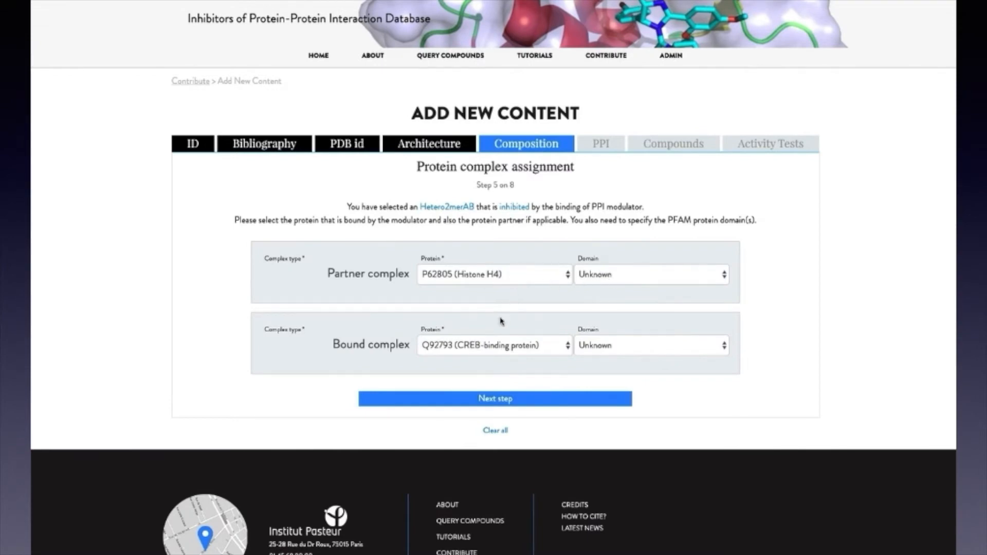
pyautogui.click(618, 353)
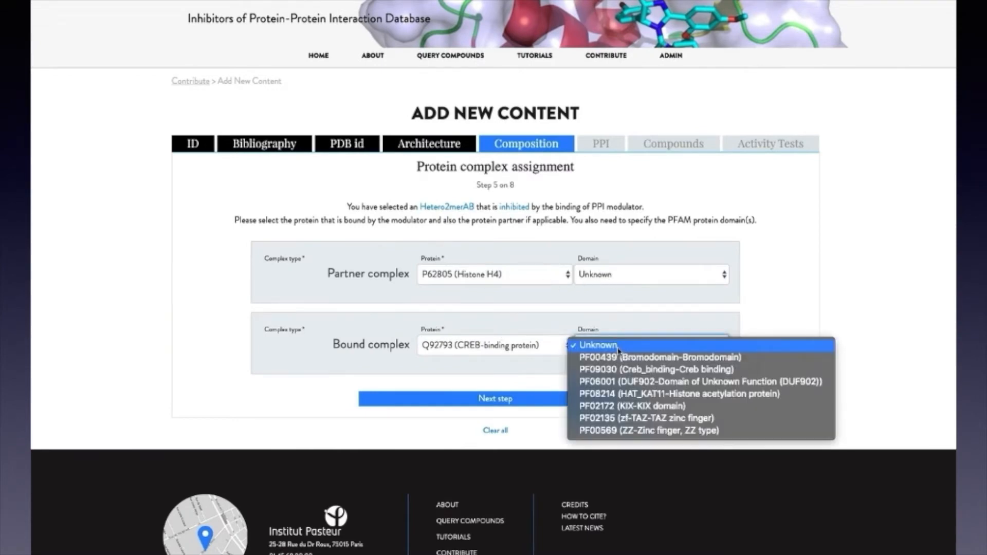
pyautogui.click(619, 358)
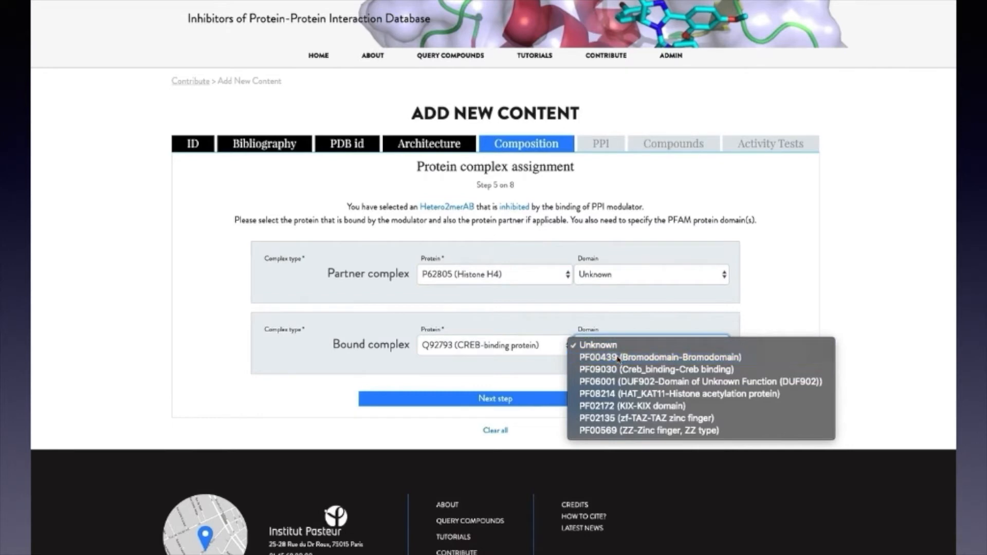
pyautogui.click(570, 403)
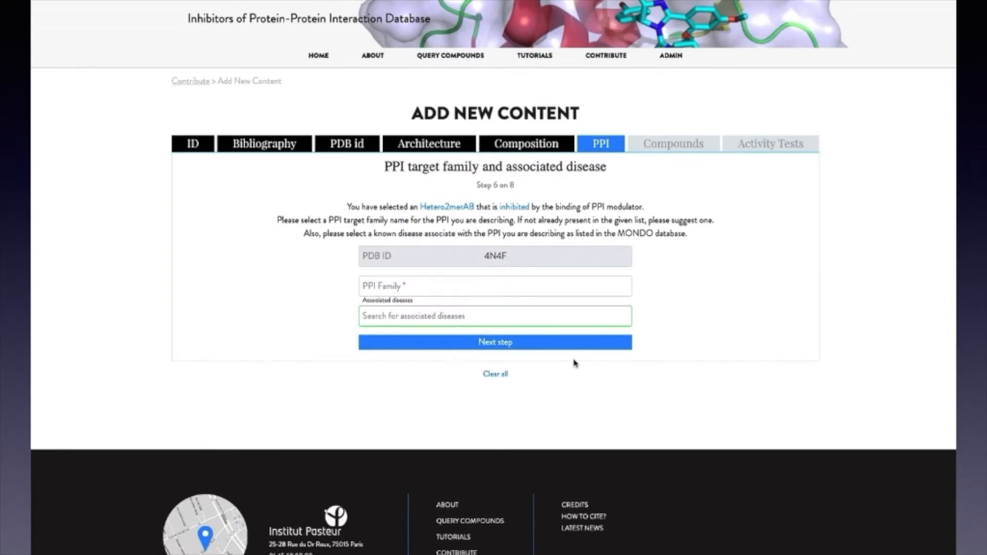
# Step: Set the PPI family to Bromodomain / Histone, associate acute myeloid leukemia as the disease, and submit
pyautogui.click(549, 287)
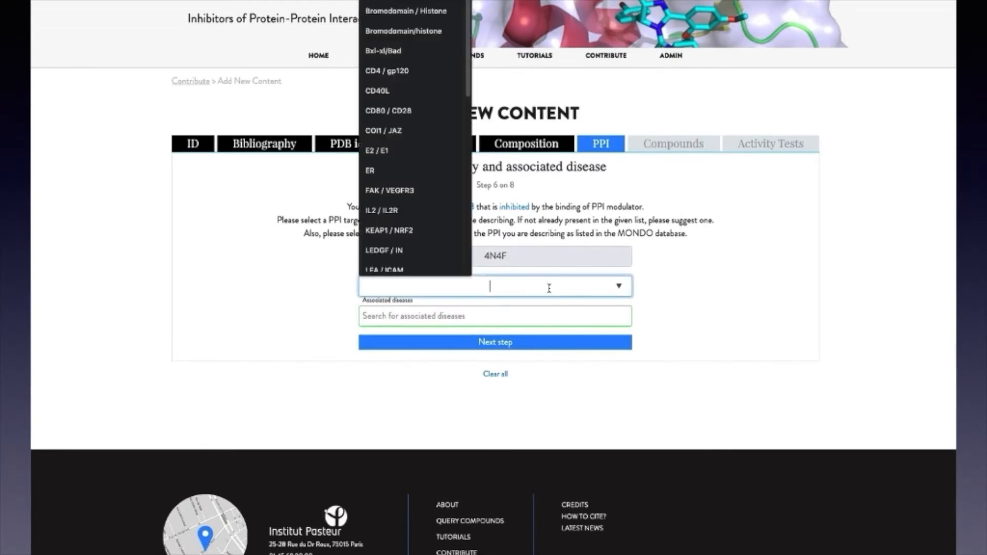
pyautogui.click(432, 14)
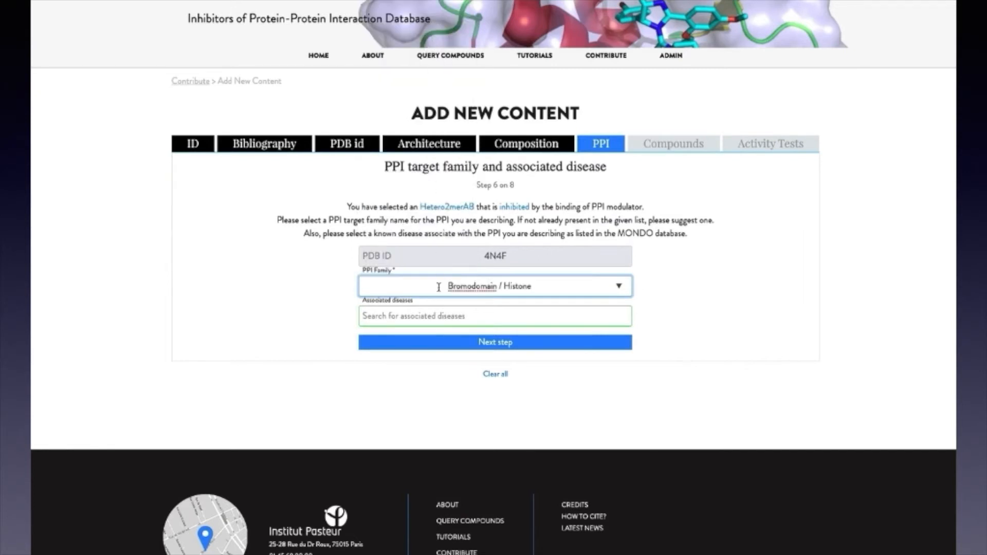
pyautogui.click(456, 317)
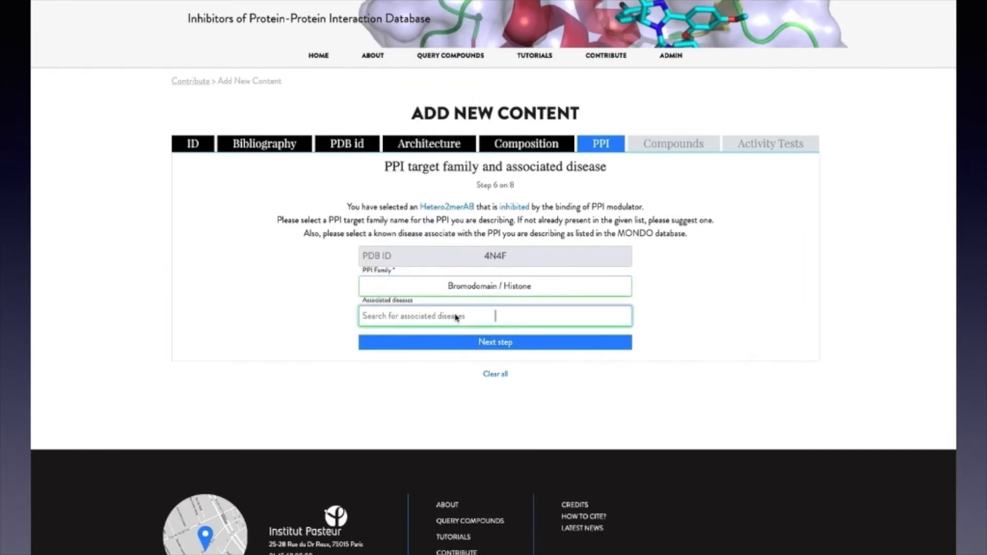
pyautogui.write('acute mye')
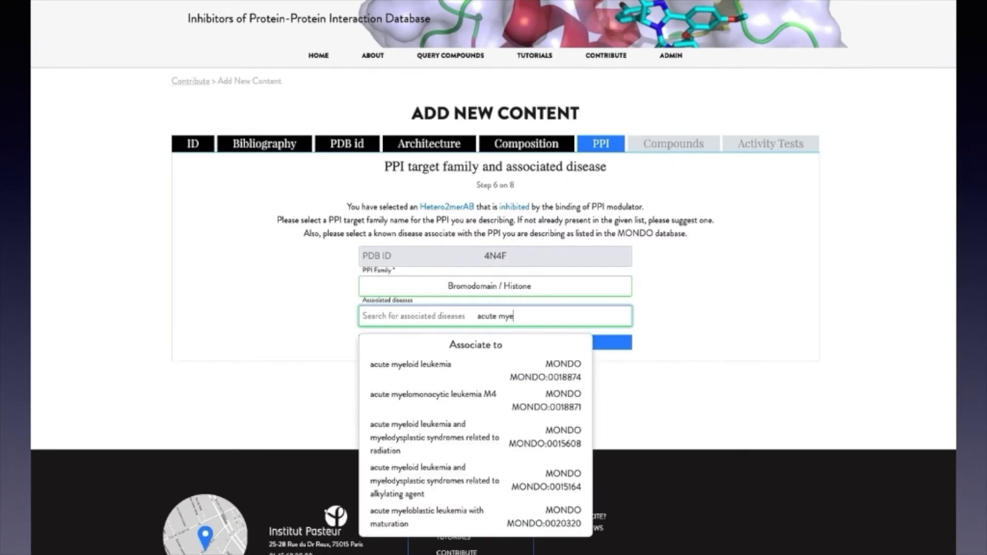
pyautogui.click(439, 371)
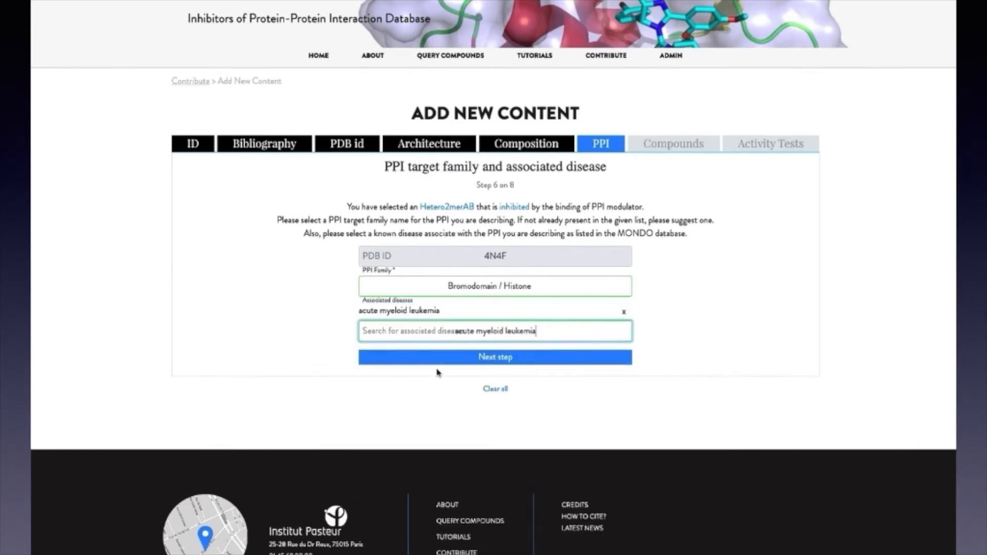
pyautogui.click(569, 359)
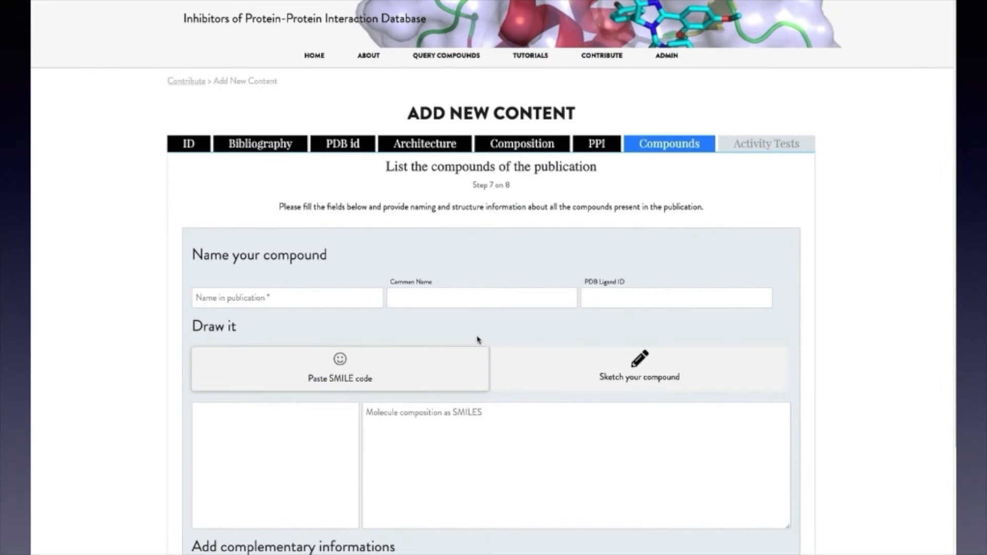
# Step: Name the compound 102 in the publication, with common name TPOP146 and PDB ligand ID 6F9
pyautogui.click(361, 299)
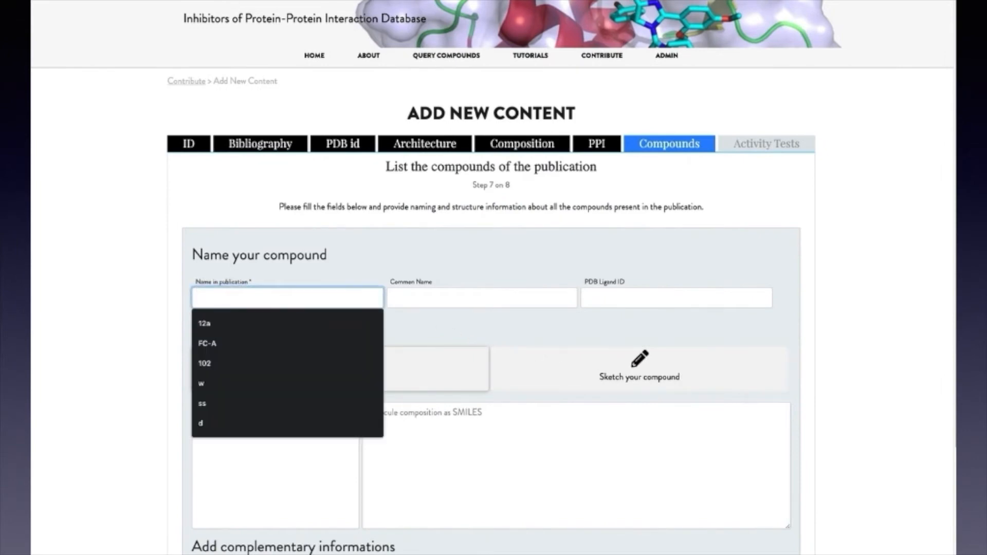
pyautogui.write('102')
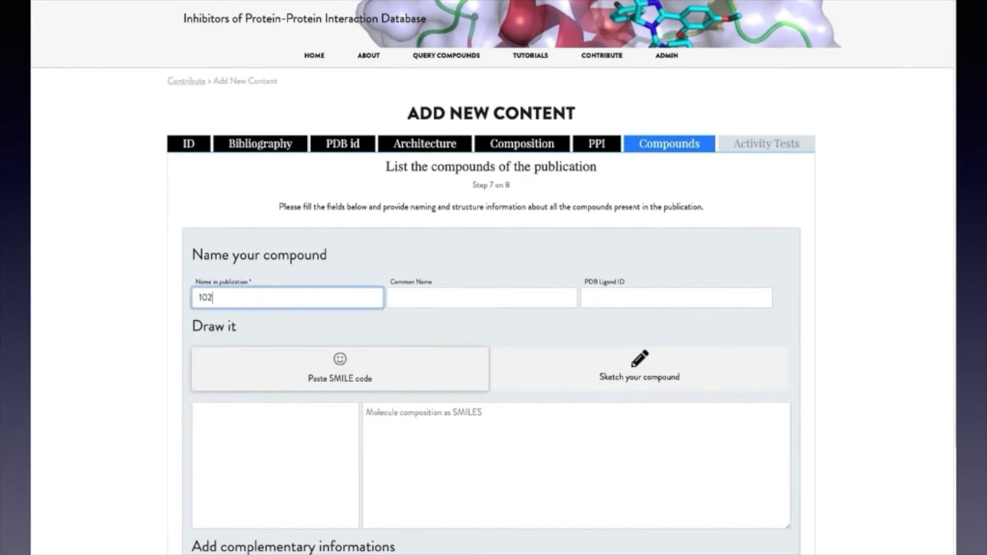
pyautogui.press('Tab')
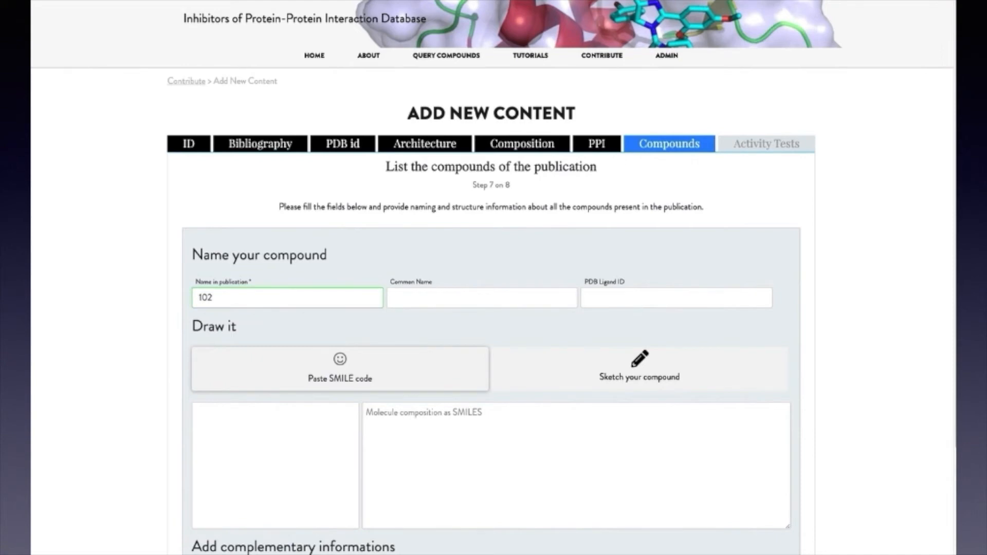
pyautogui.click(515, 300)
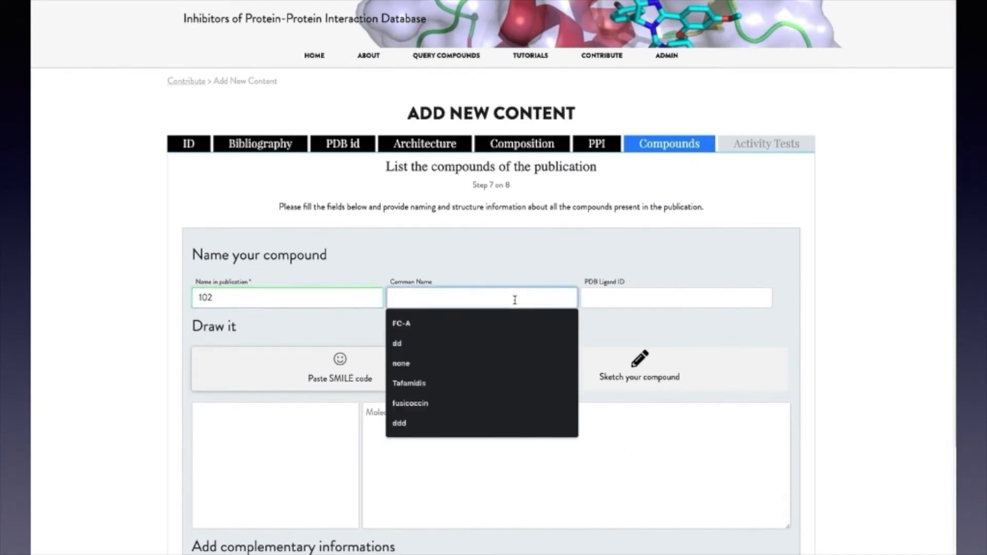
pyautogui.write('TPOP146')
pyautogui.click(112, 219)
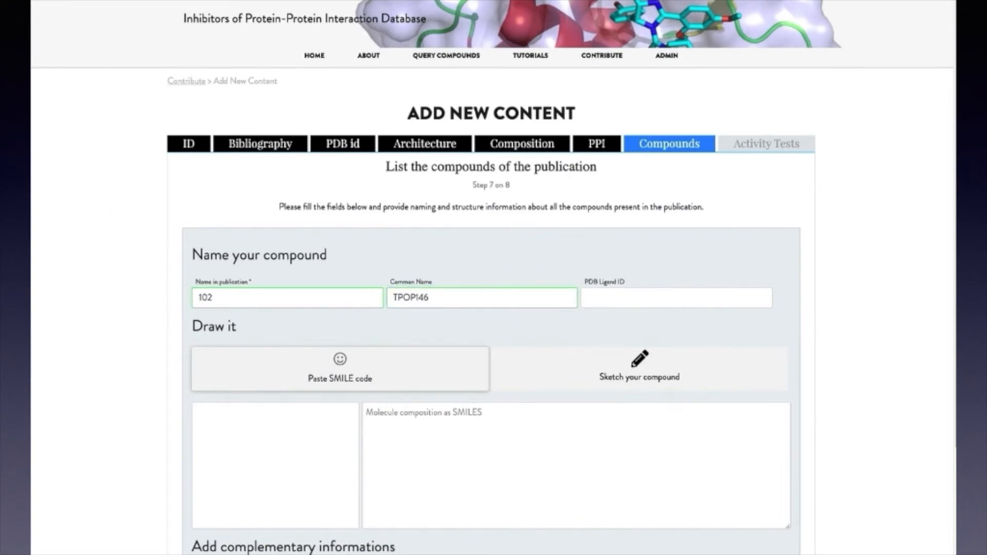
pyautogui.click(669, 300)
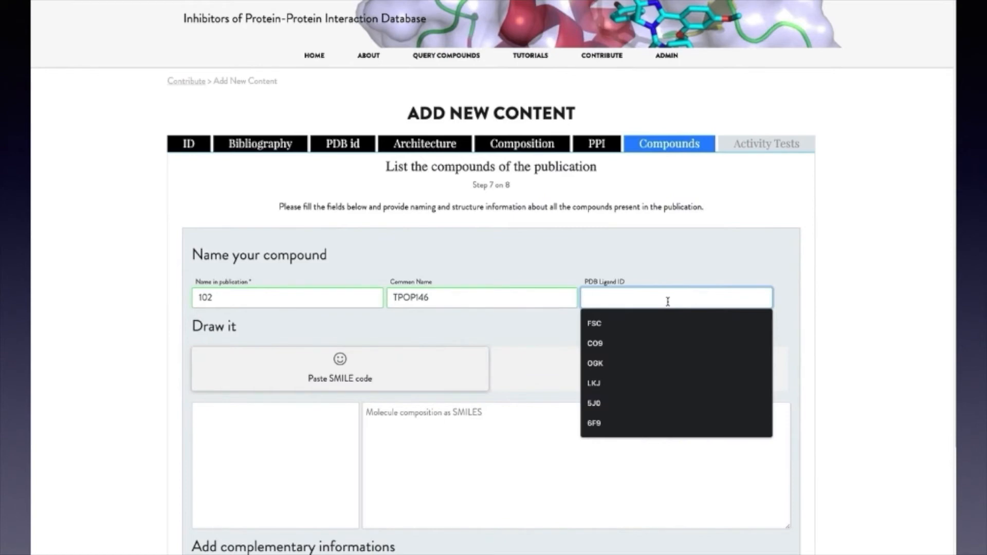
pyautogui.write('6F9')
# Step: Define the compound's structure in the sketcher from the SMILES c12OCCN(Cc1cc(cc2C(=O)N[C@H]1CCCN(C1)C)c1cc(cc(c1)OC)OC)C(=O)CC, and continue to the activity tests
pyautogui.click(668, 370)
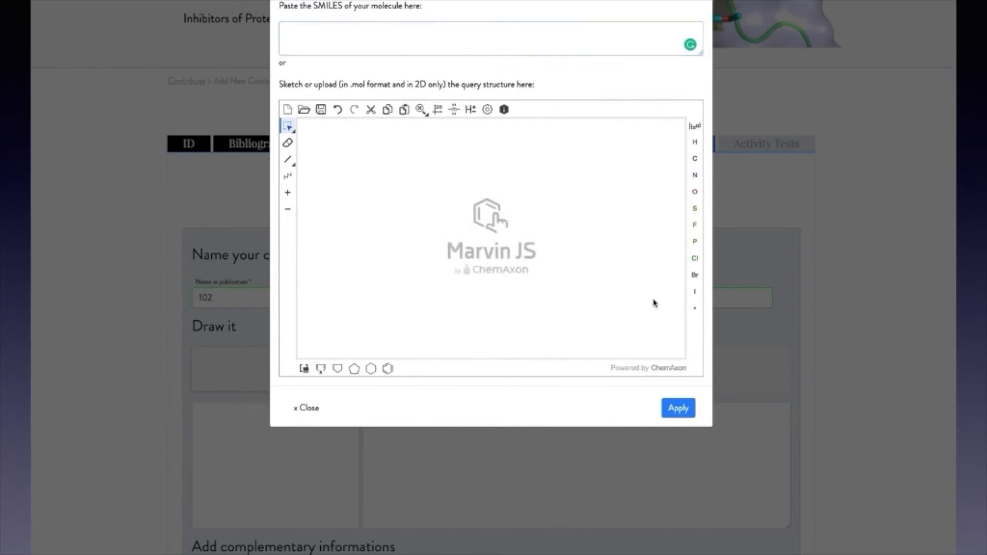
pyautogui.hotkey('ctrl', 'v')
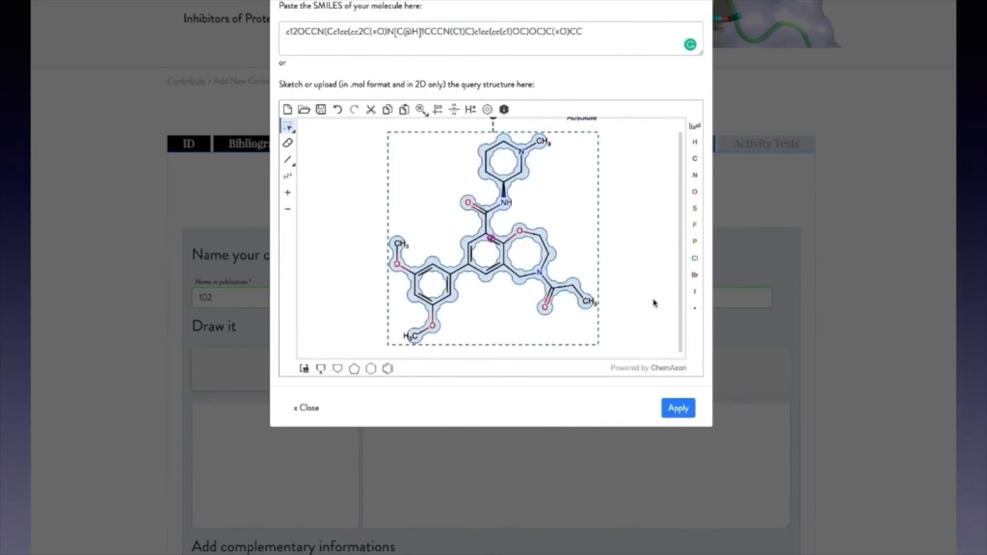
pyautogui.click(678, 407)
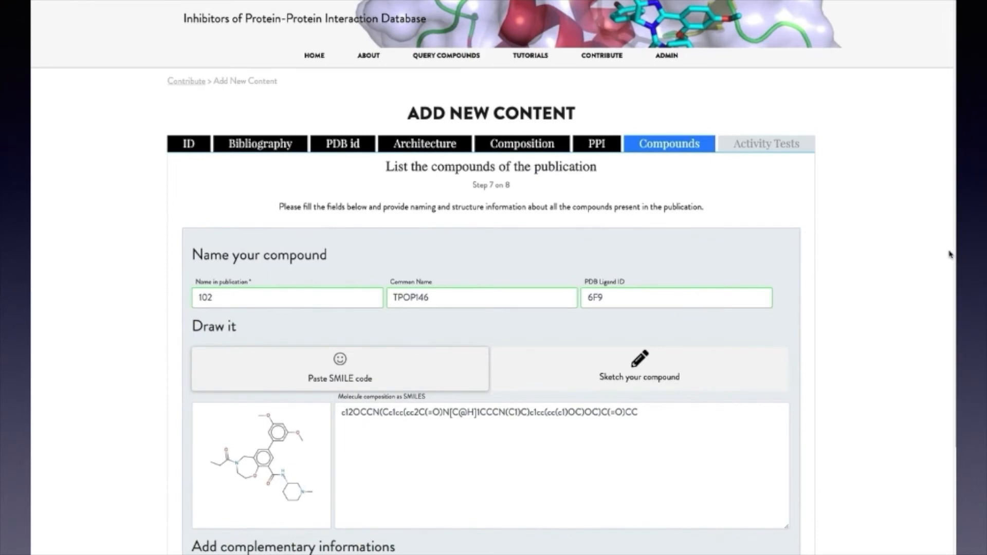
pyautogui.scroll(-3, 950, 267)
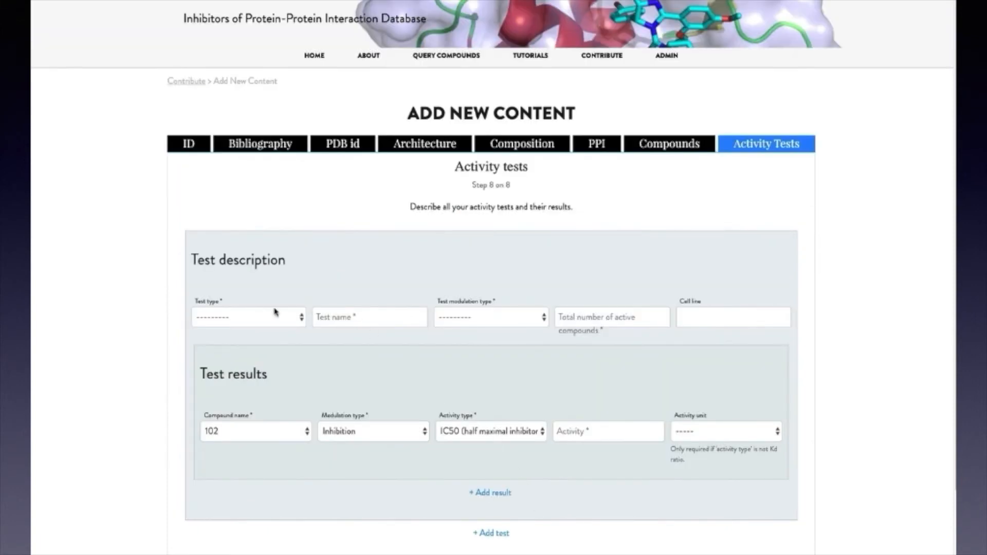
# Step: Describe the test as a Biochemical assay named Isothermal Titration Calorimetry, with Binding modulation and 1 active compound
pyautogui.click(261, 319)
pyautogui.click(263, 330)
pyautogui.click(357, 318)
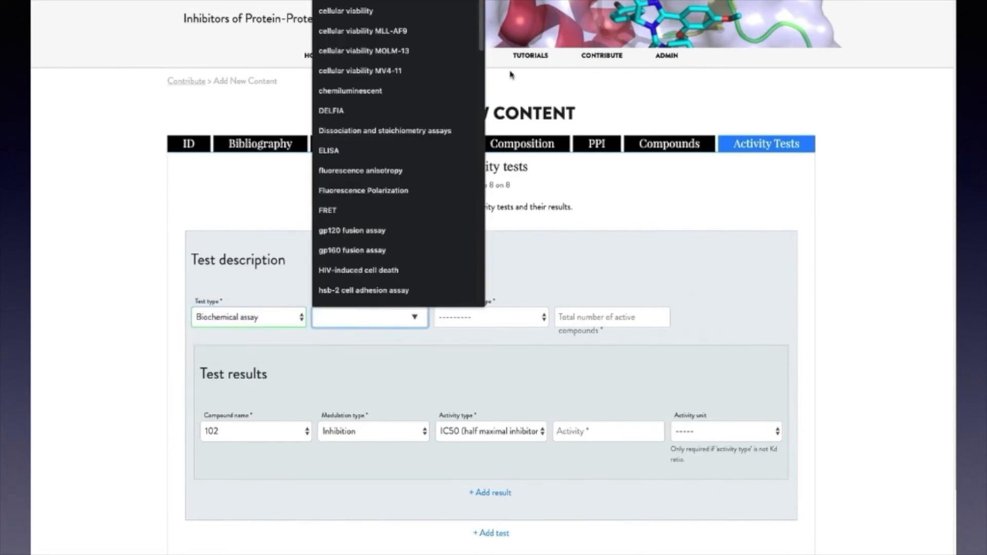
pyautogui.moveTo(481, 2); pyautogui.dragTo(476, 89)
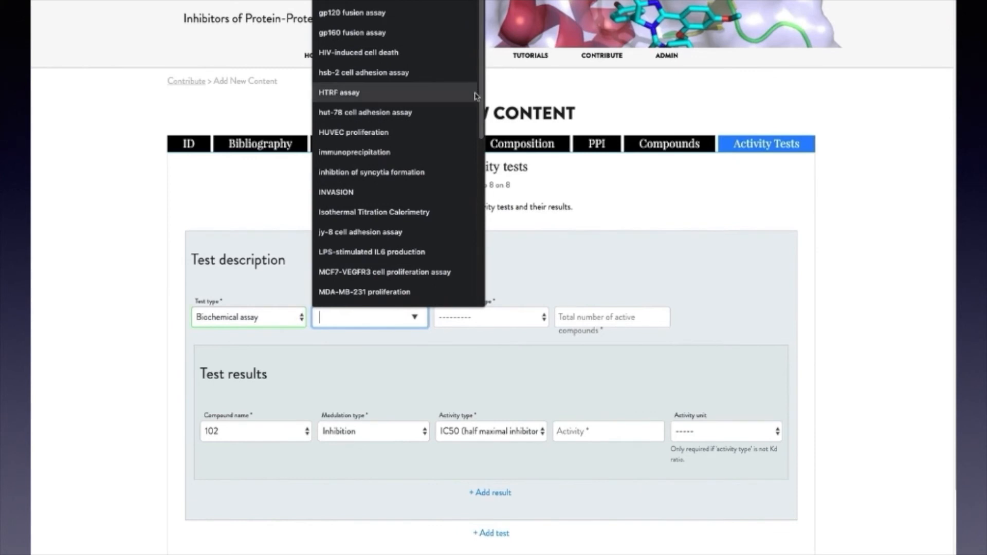
pyautogui.click(431, 212)
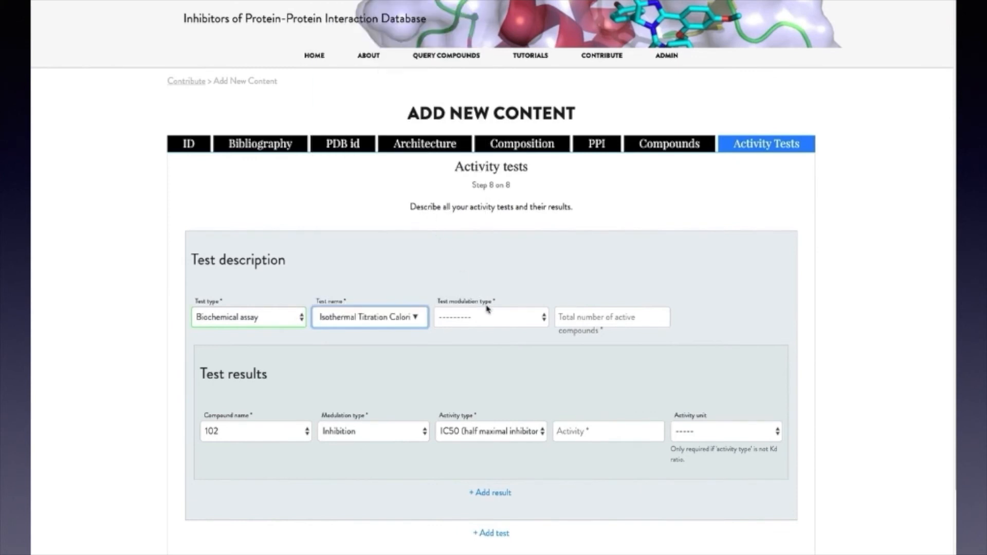
pyautogui.click(498, 318)
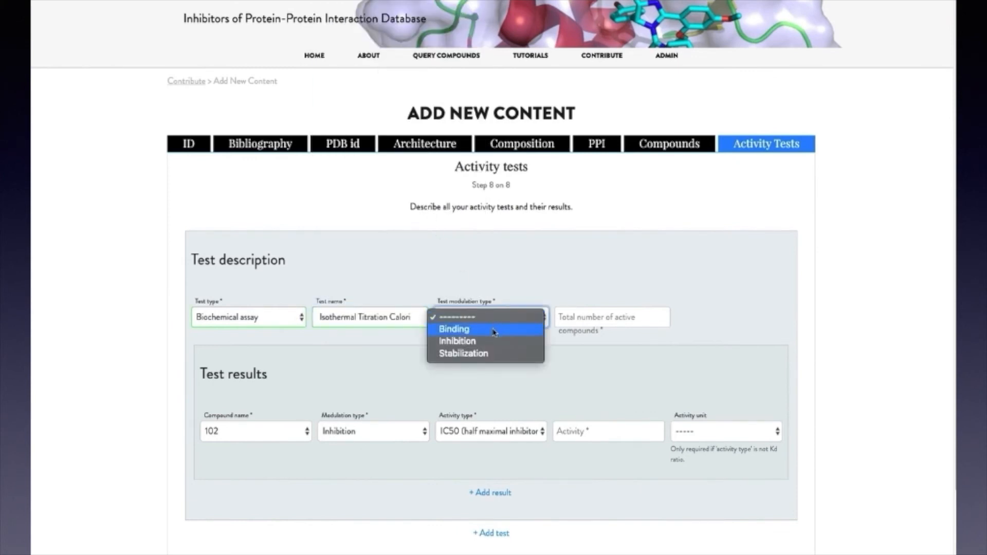
pyautogui.click(493, 331)
pyautogui.click(633, 315)
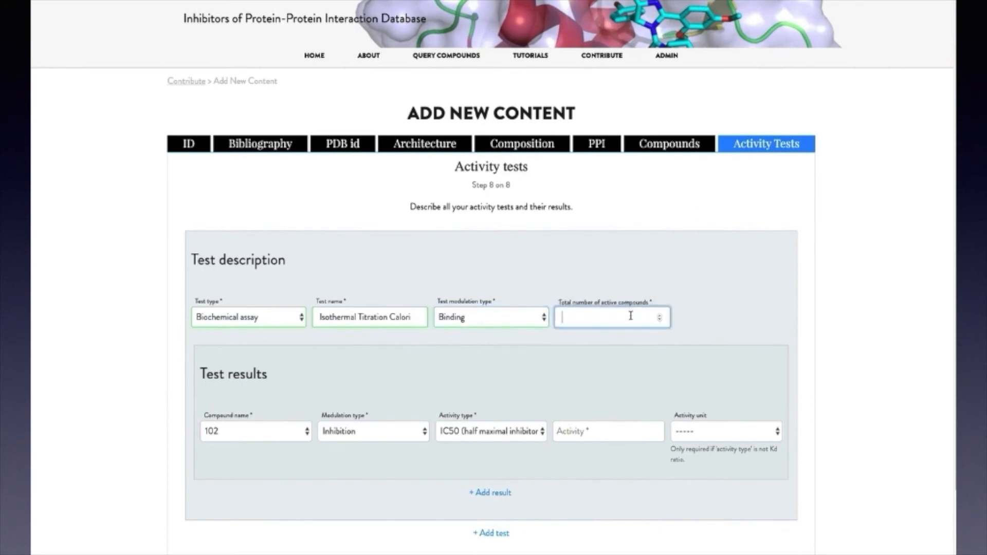
pyautogui.write('1')
# Step: Record the test result for compound 102 as a Kd (dissociation constant) of 134 nmol
pyautogui.click(487, 434)
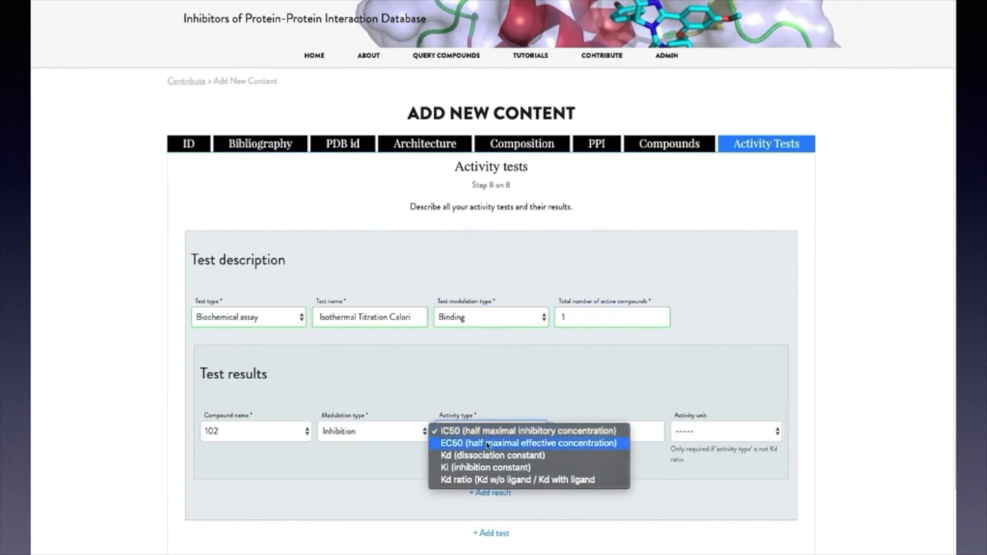
pyautogui.click(487, 456)
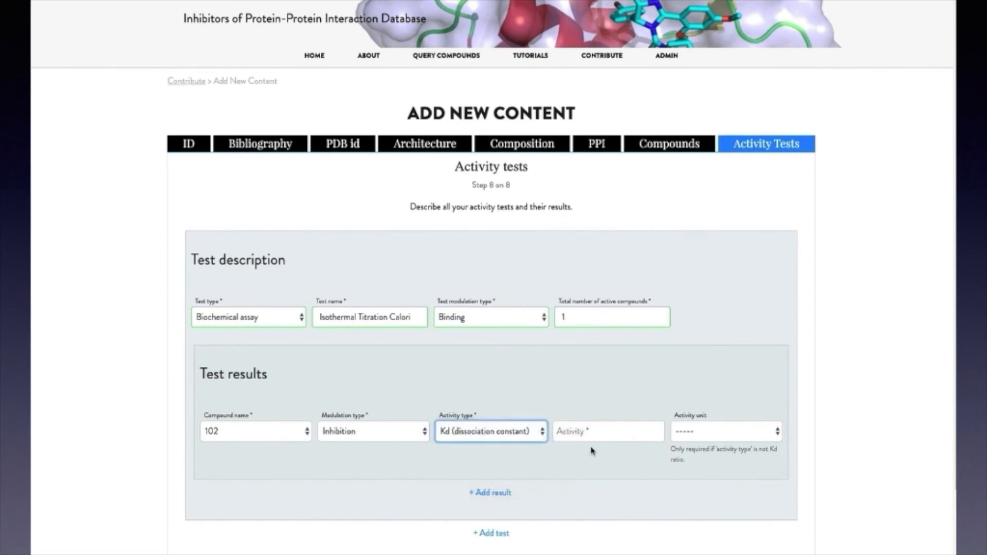
pyautogui.click(594, 437)
pyautogui.write('134')
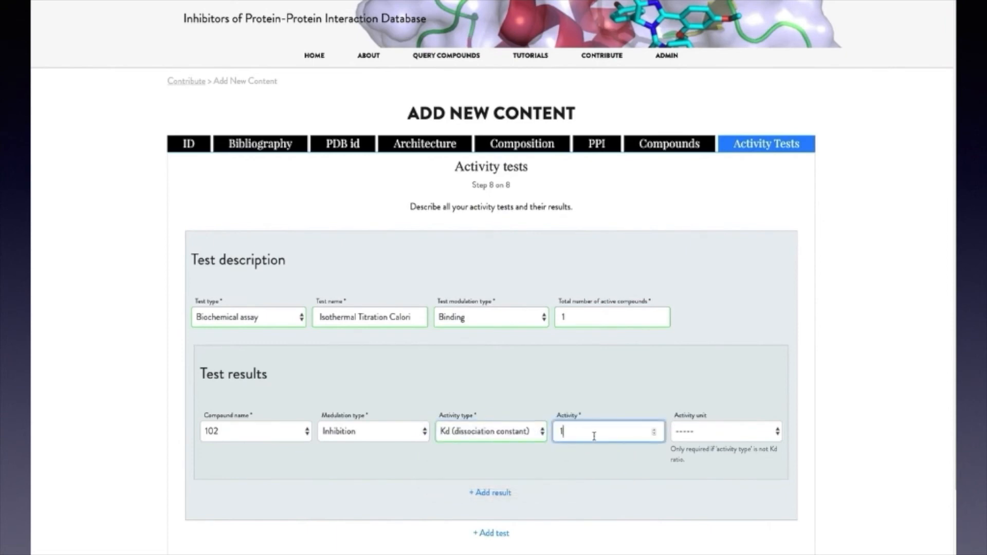
pyautogui.click(675, 437)
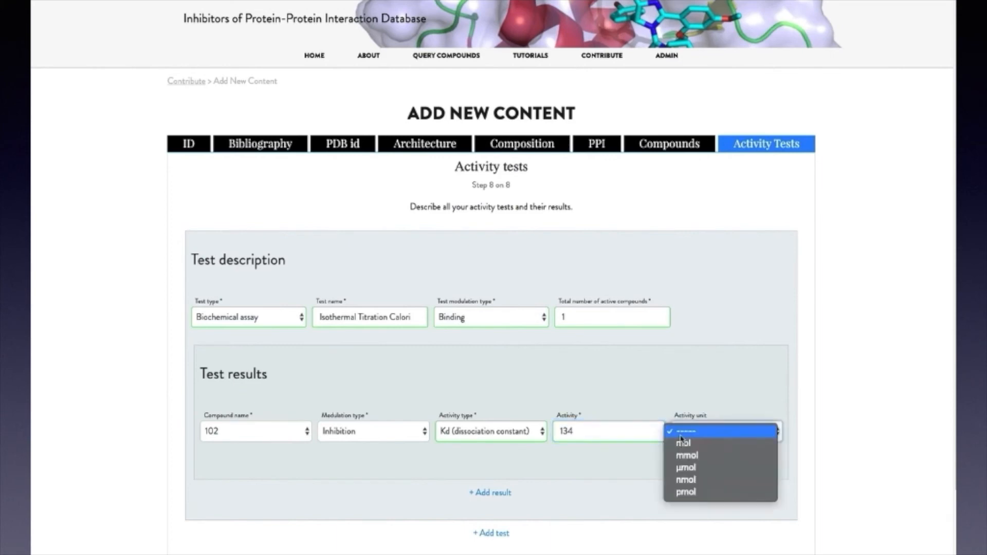
pyautogui.click(685, 480)
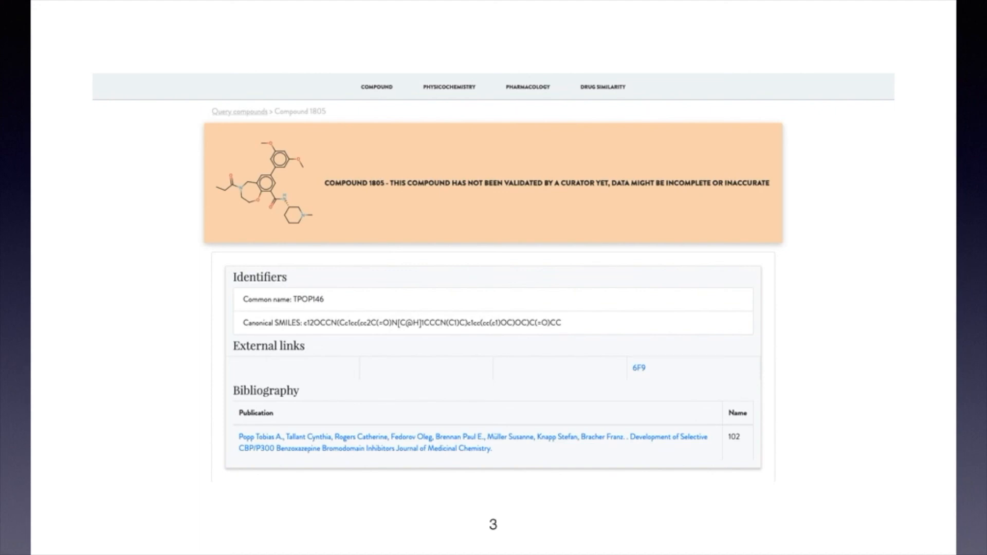
pyautogui.press('Right')
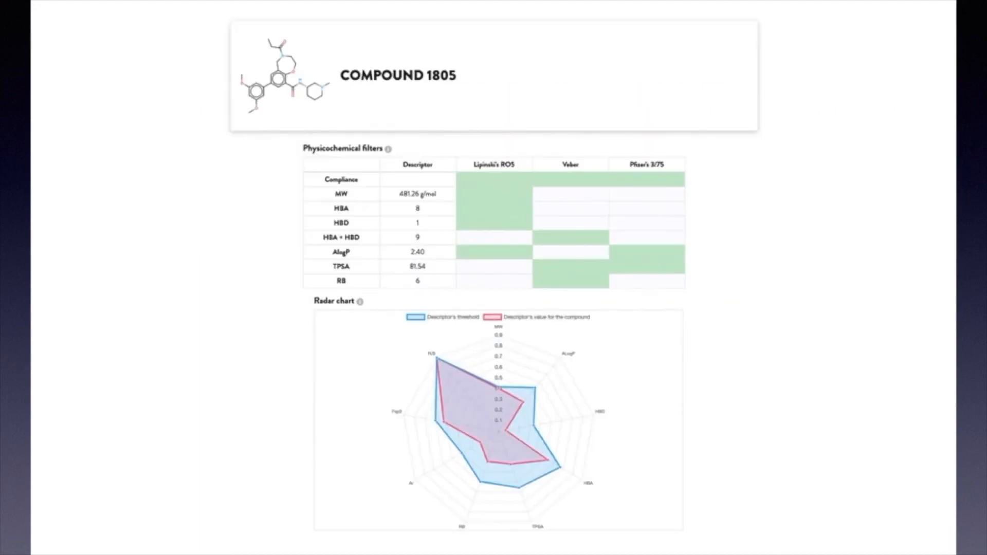